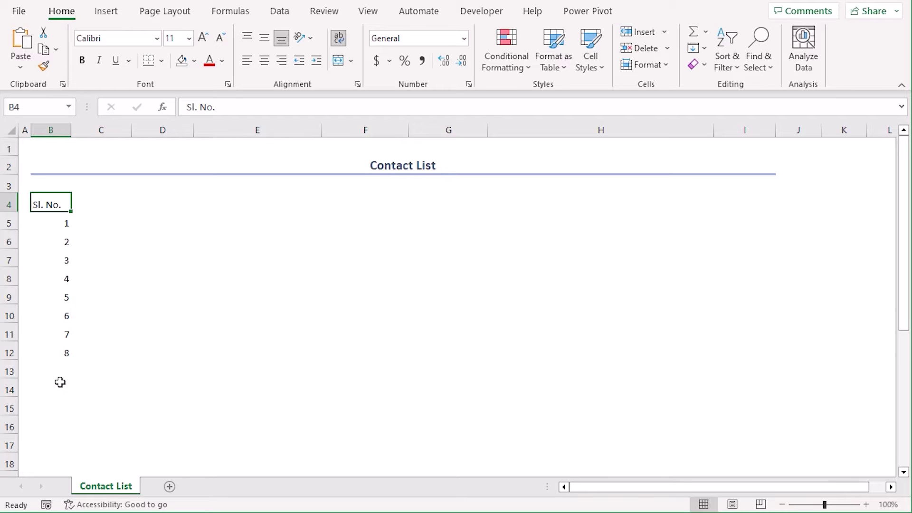
# Enter the First Name, Last Name and Mail Address headings in C4:E4.
pyautogui.press('Right')
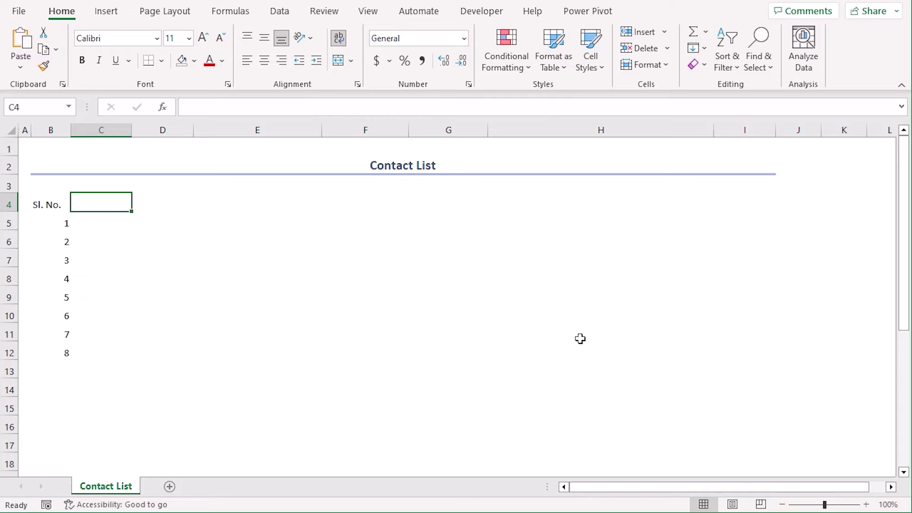
pyautogui.write('First Name')
pyautogui.press('Tab')
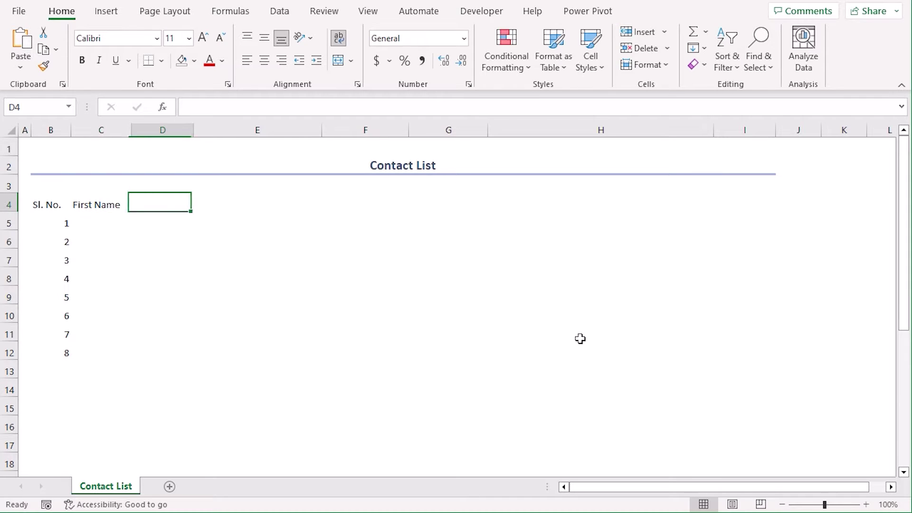
pyautogui.write('Last N')
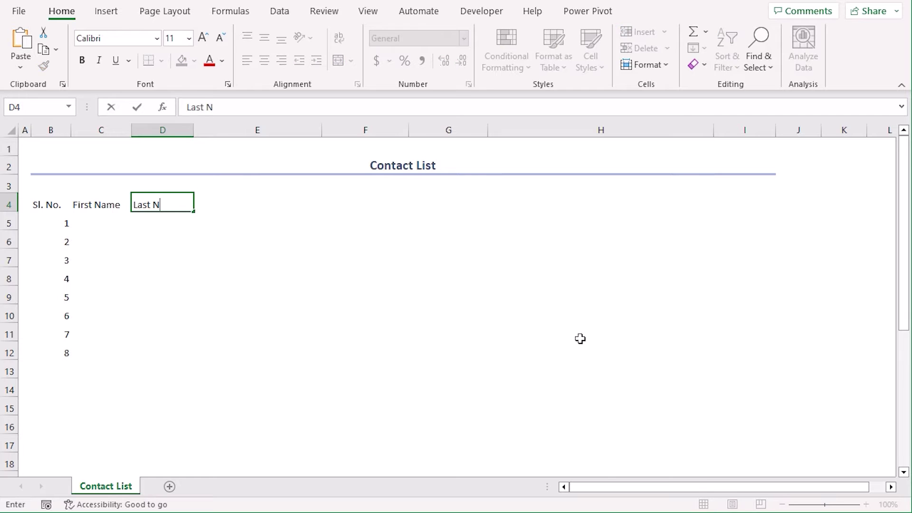
pyautogui.write('ame')
pyautogui.press('Tab')
pyautogui.write('M')
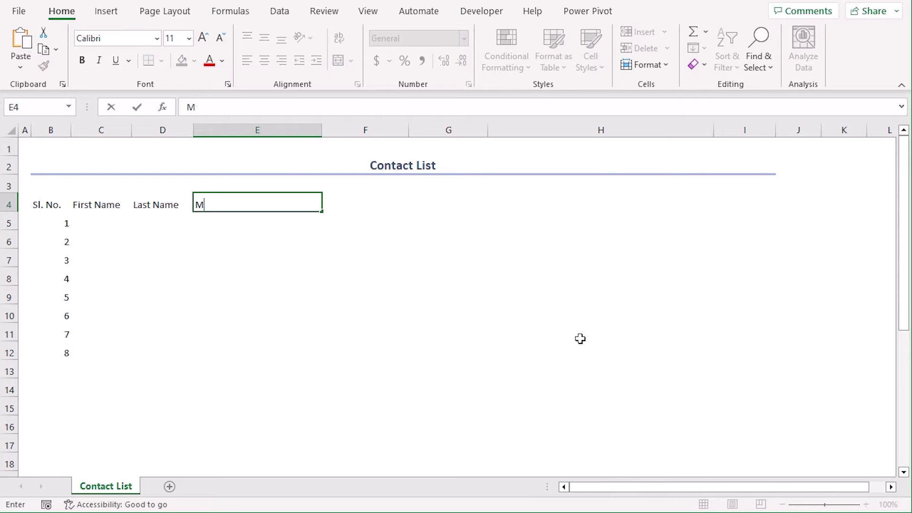
pyautogui.write('ddress')
pyautogui.press('Tab')
# Add Contact Number, Home Number, Home Address and Post Code headings in F4:I4.
pyautogui.write('Con')
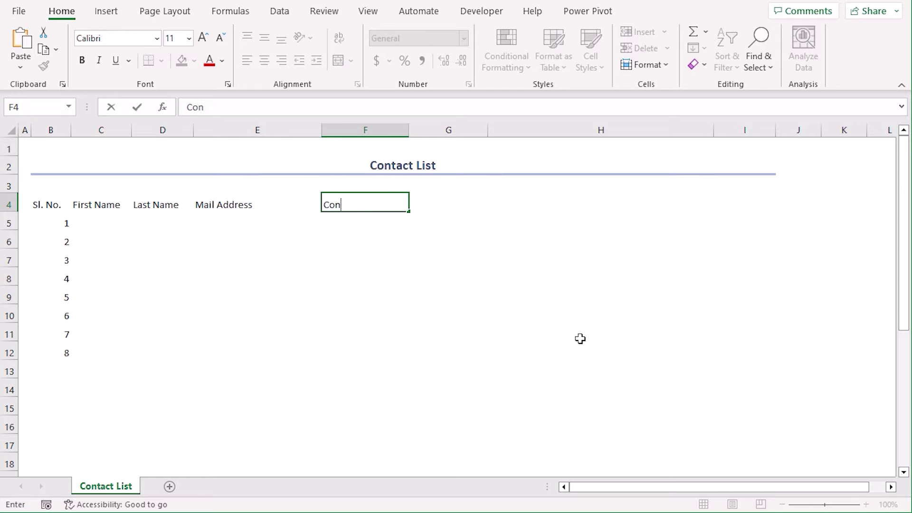
pyautogui.write('tact Number')
pyautogui.press('Tab')
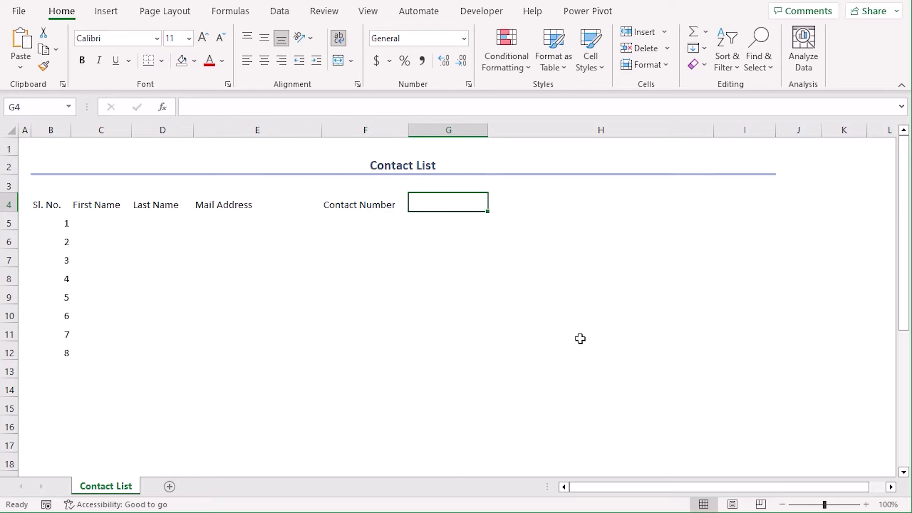
pyautogui.write('Home Number')
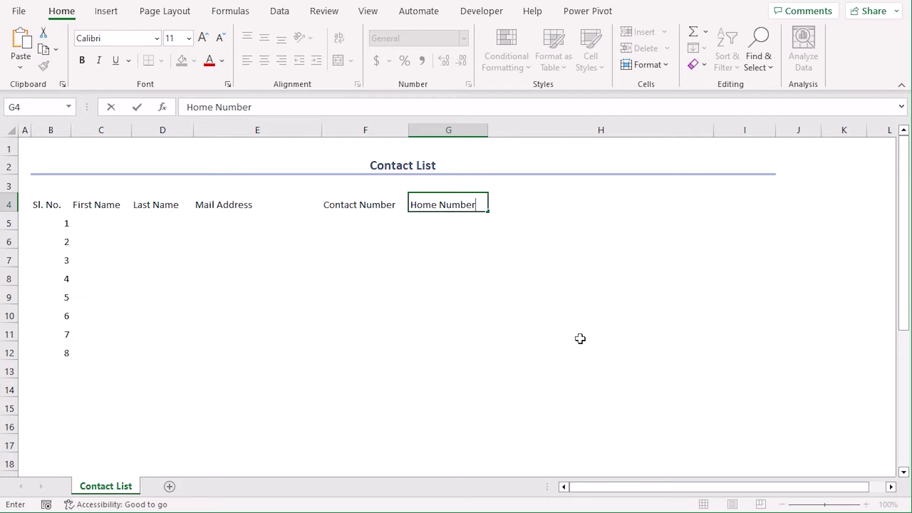
pyautogui.press('Tab')
pyautogui.write('Home Address')
pyautogui.press('Tab')
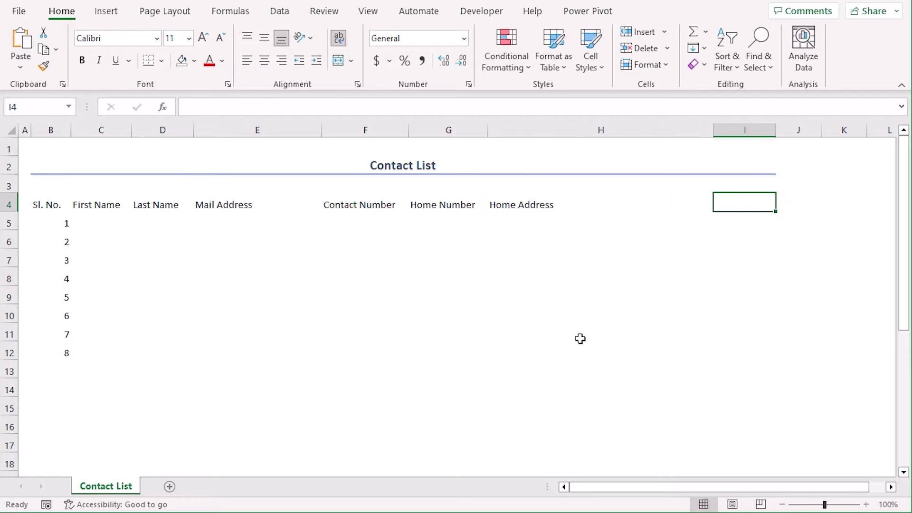
pyautogui.write('Post')
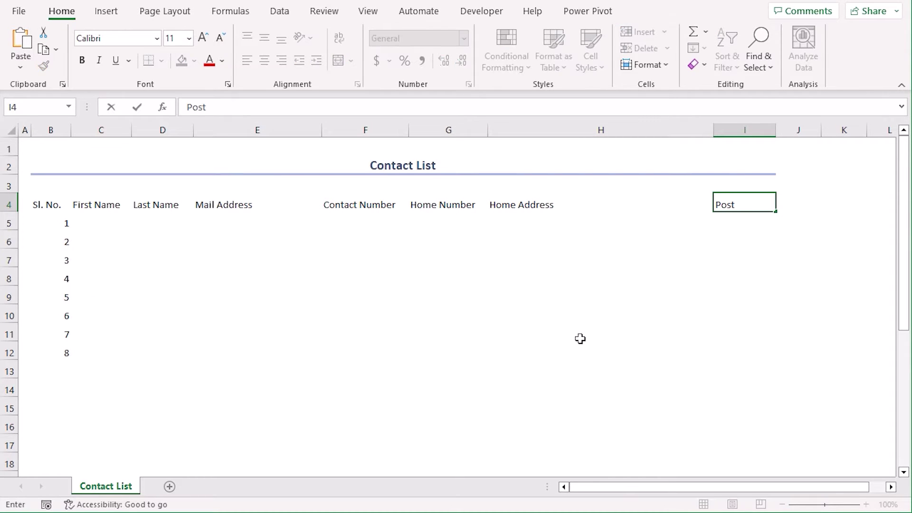
pyautogui.write(' Code')
pyautogui.press('Return')
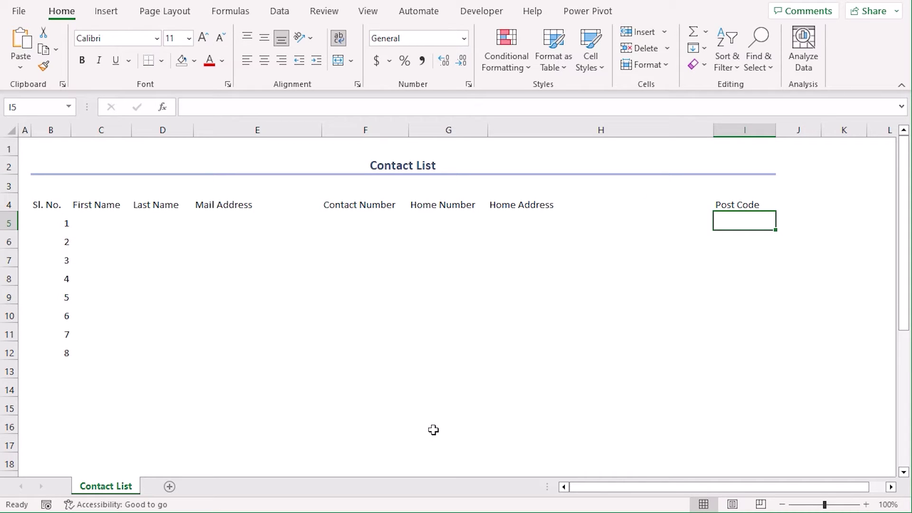
# Apply All Borders to the whole table range B4:I12.
pyautogui.click(48, 208)
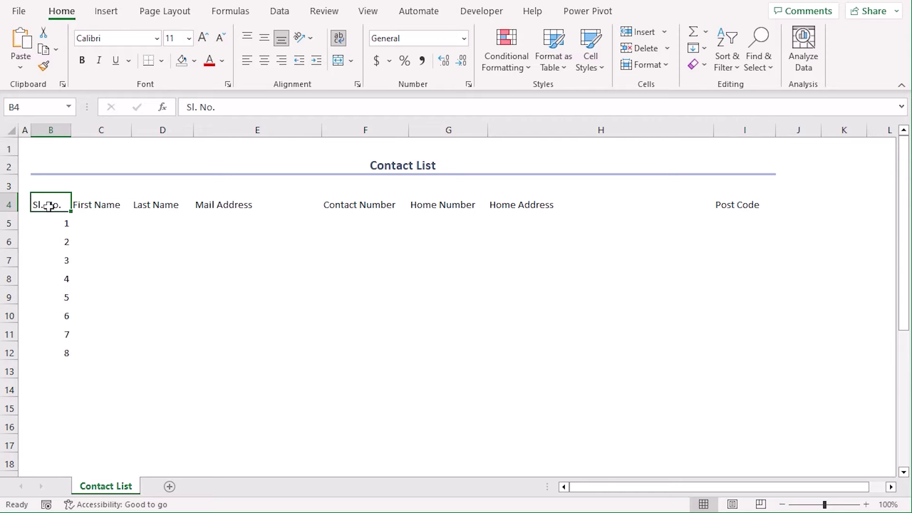
pyautogui.keyDown('shift'); pyautogui.click(739, 348); pyautogui.keyUp('shift')
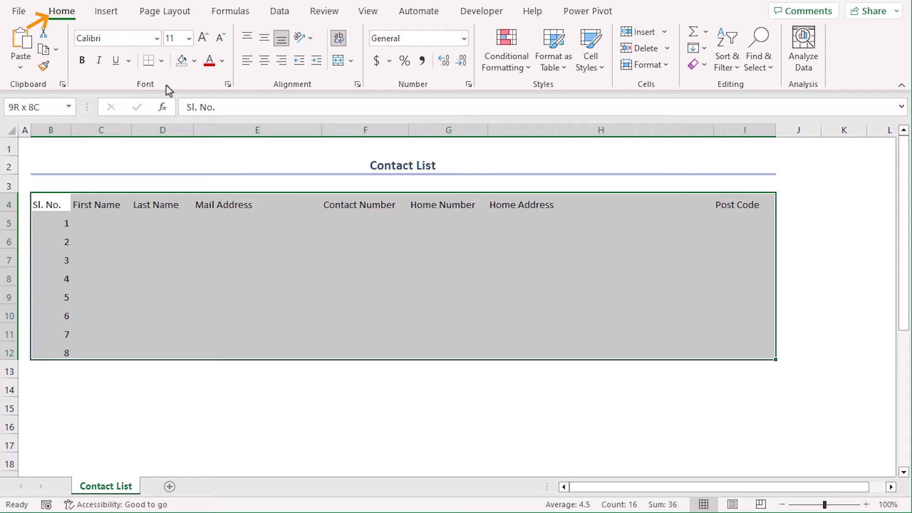
pyautogui.click(161, 60)
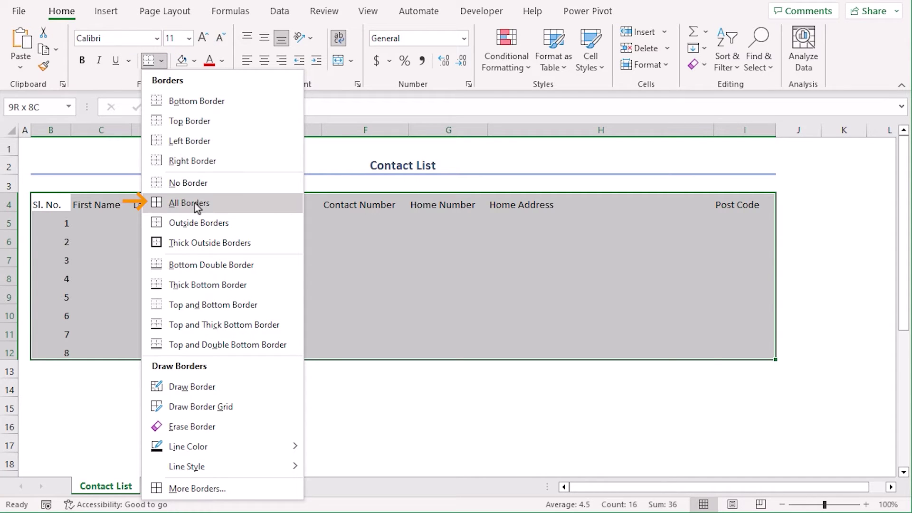
pyautogui.click(190, 203)
# Make header row B4:I4 bold, 12 pt, light blue fill, centred and middle-aligned.
pyautogui.moveTo(48, 203); pyautogui.dragTo(739, 200)
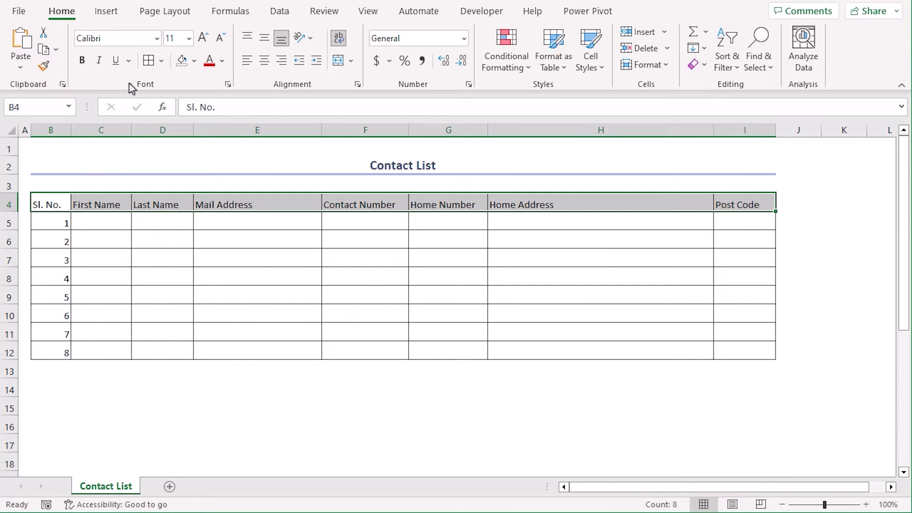
pyautogui.click(81, 61)
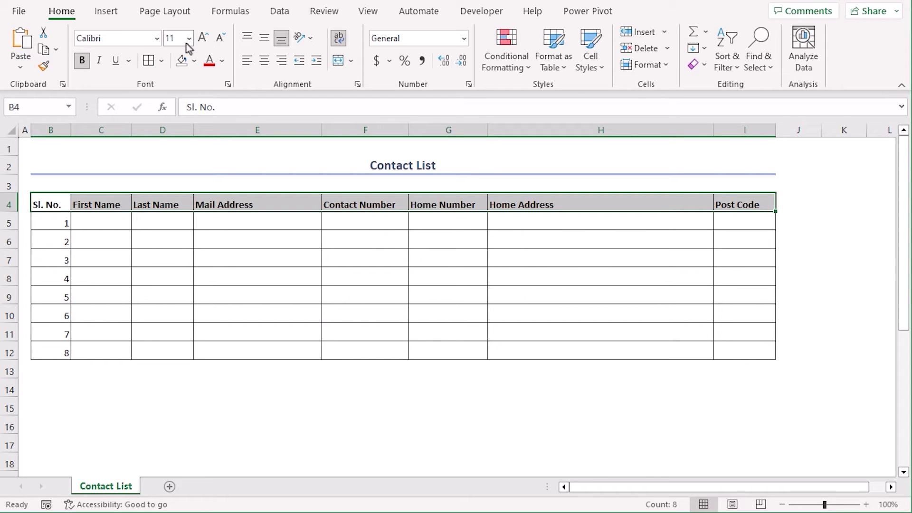
pyautogui.click(205, 37)
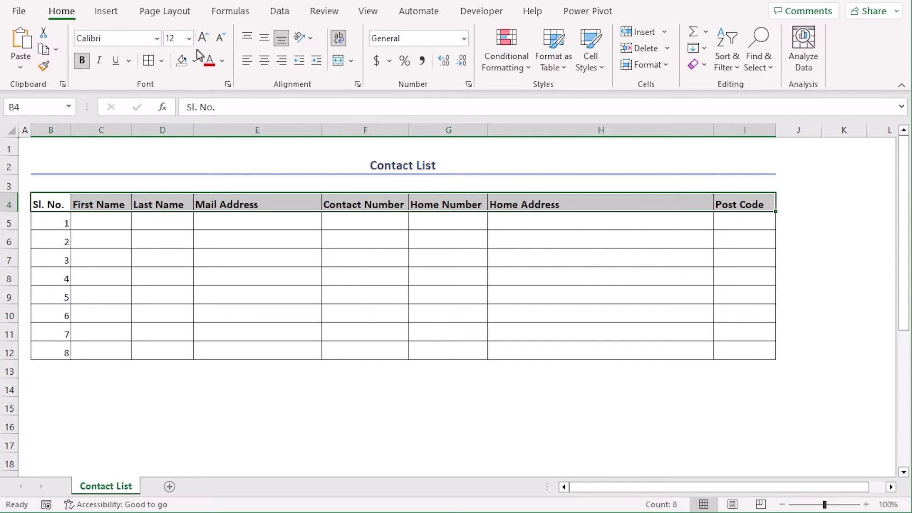
pyautogui.click(194, 60)
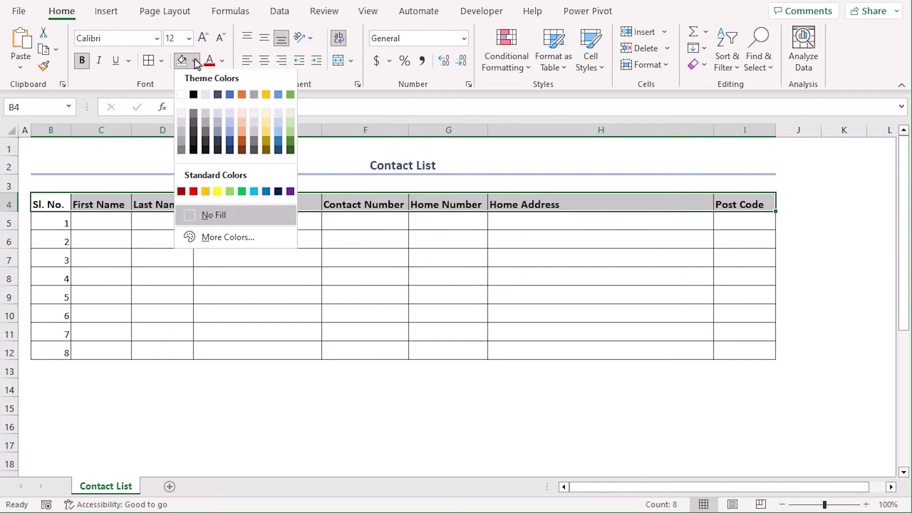
pyautogui.click(232, 115)
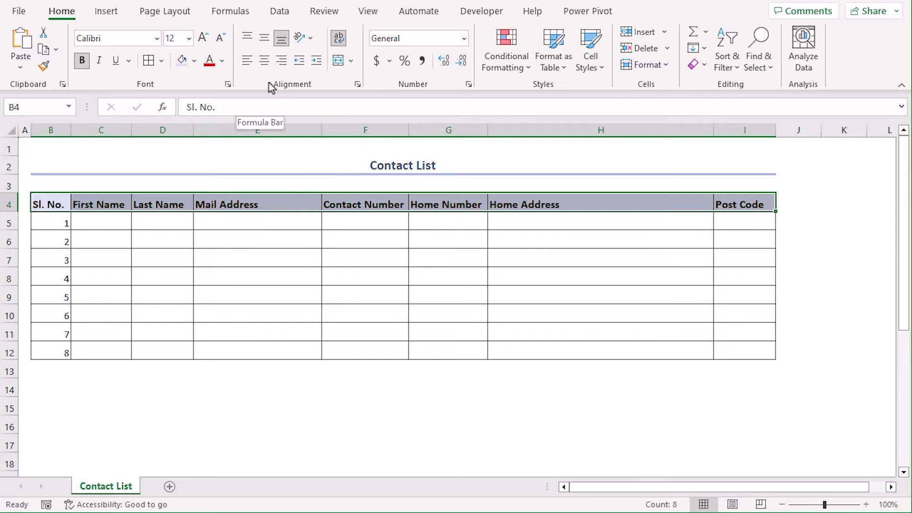
pyautogui.click(265, 62)
pyautogui.click(264, 41)
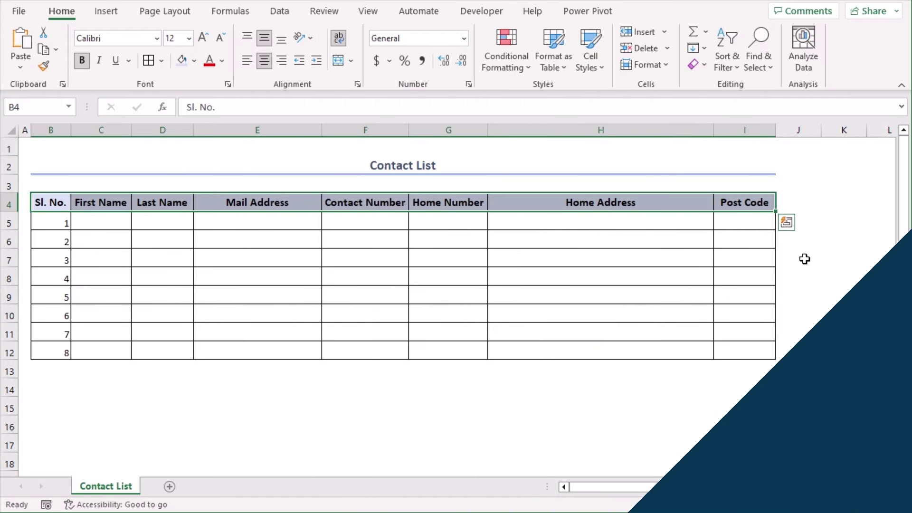
# Paste the names at C5 and the emails and phone numbers at E5.
pyautogui.click(104, 225)
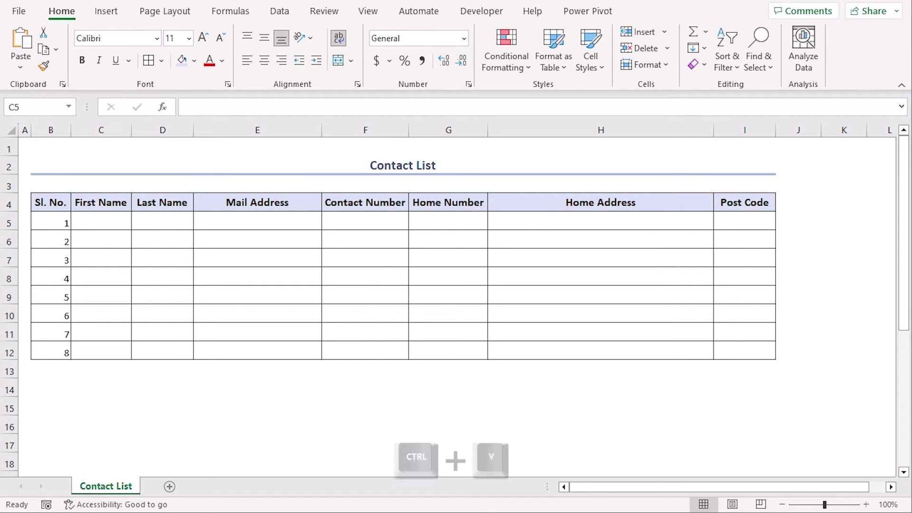
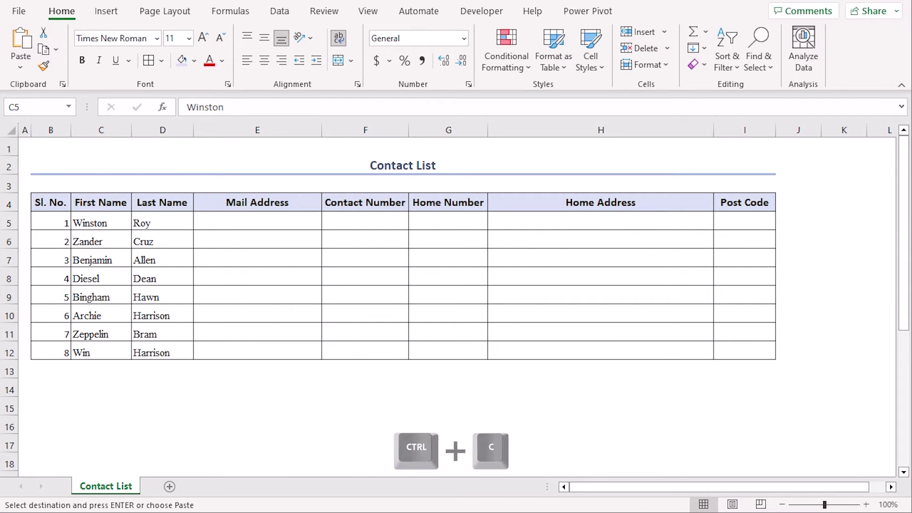
pyautogui.click(257, 223)
pyautogui.hotkey('ctrl', 'v')
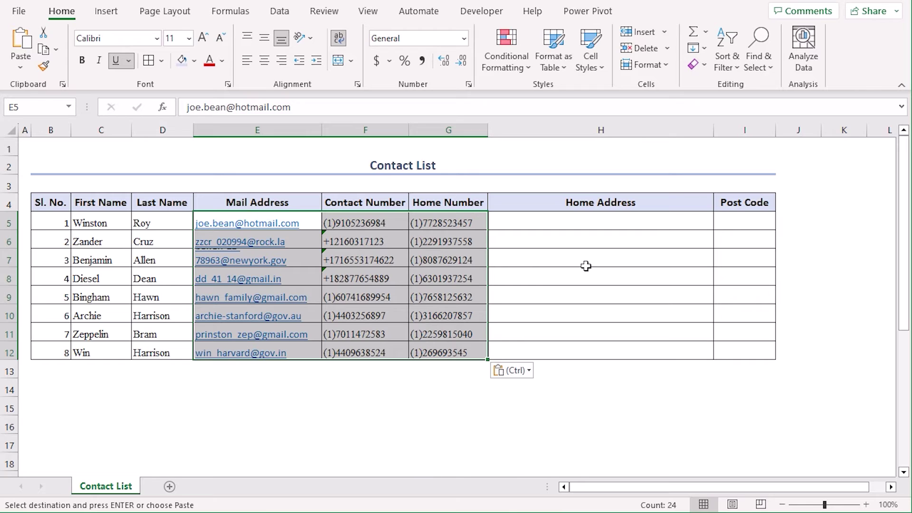
# Paste the home addresses and post codes into the table at H5.
pyautogui.click(632, 221)
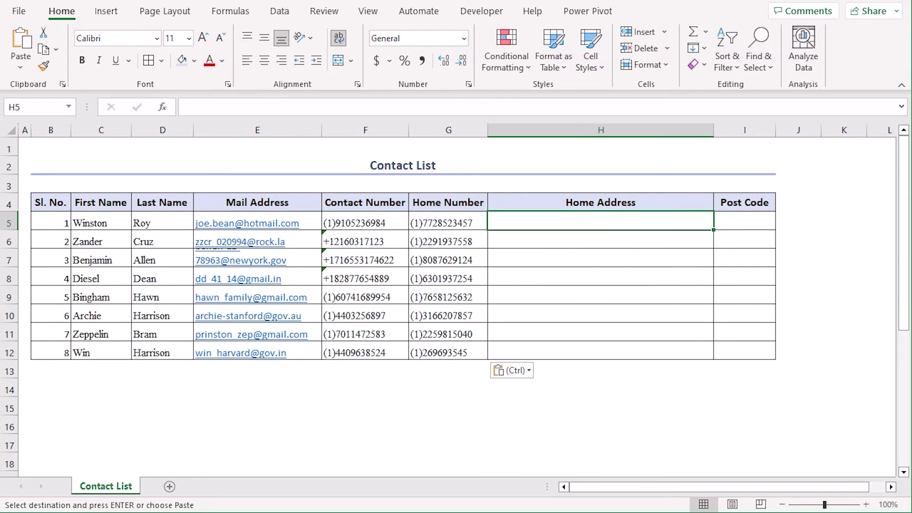
pyautogui.hotkey('ctrl', 'c')
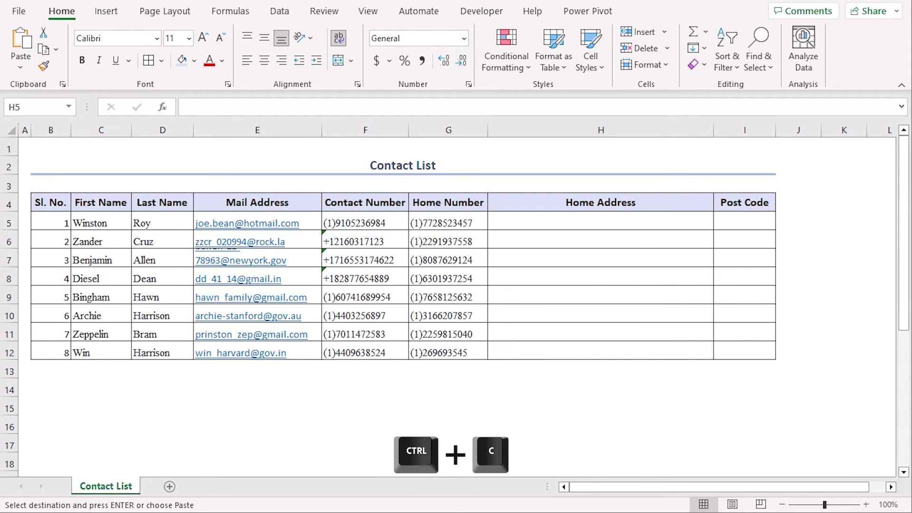
pyautogui.hotkey('ctrl', 'v')
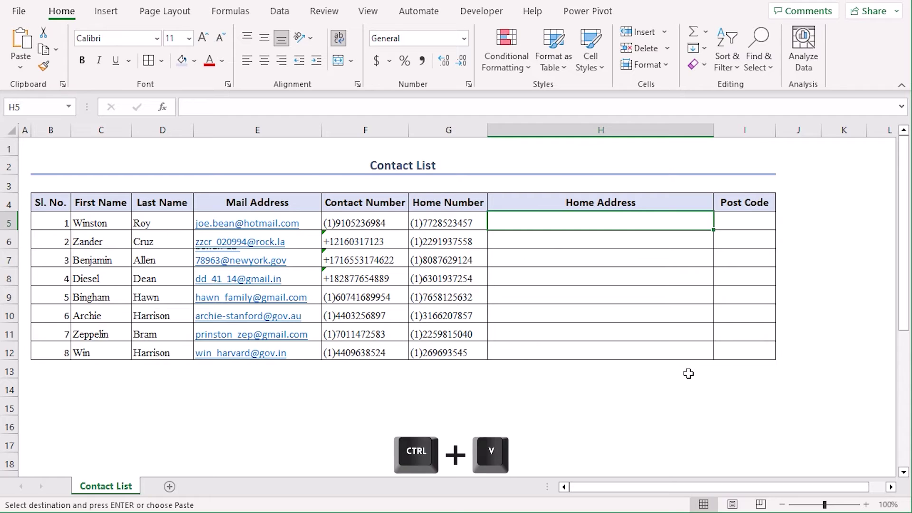
pyautogui.click(688, 395)
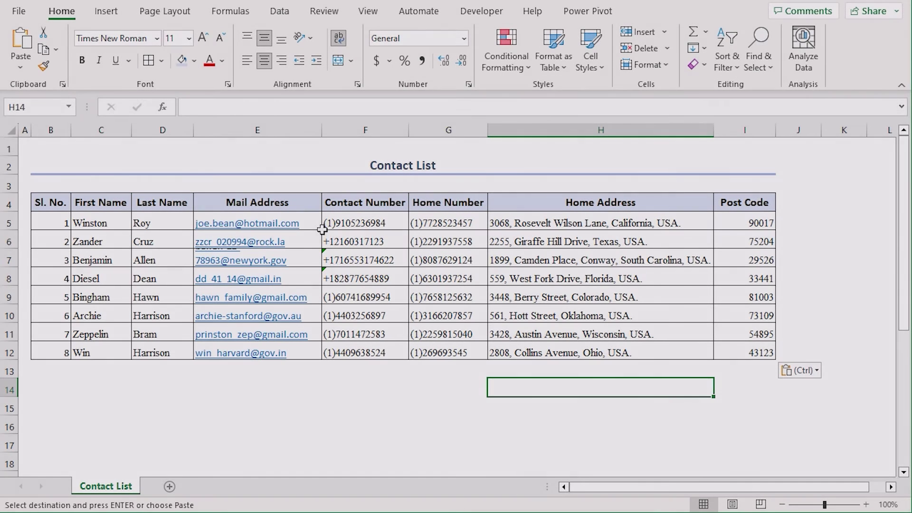
# Replace the leading +1 with (1) in Contact Numbers F6, F7 and F8.
pyautogui.click(324, 236)
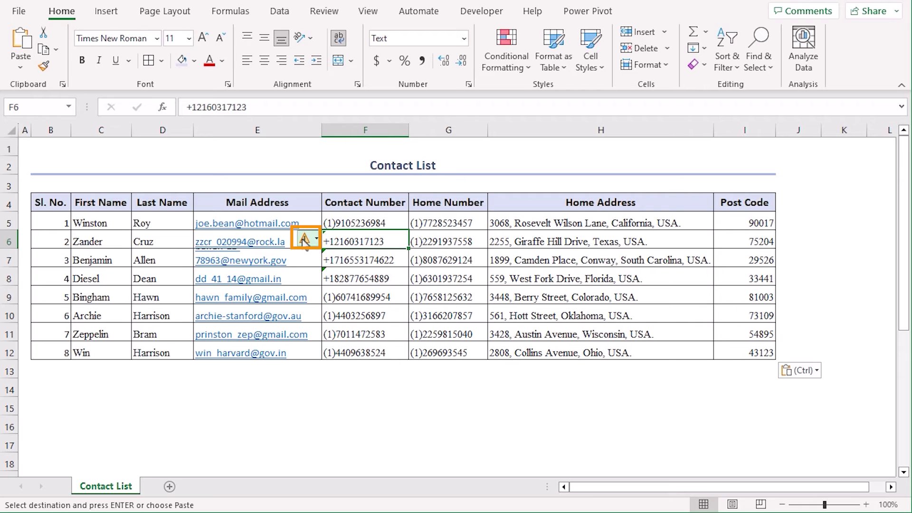
pyautogui.moveTo(304, 239)
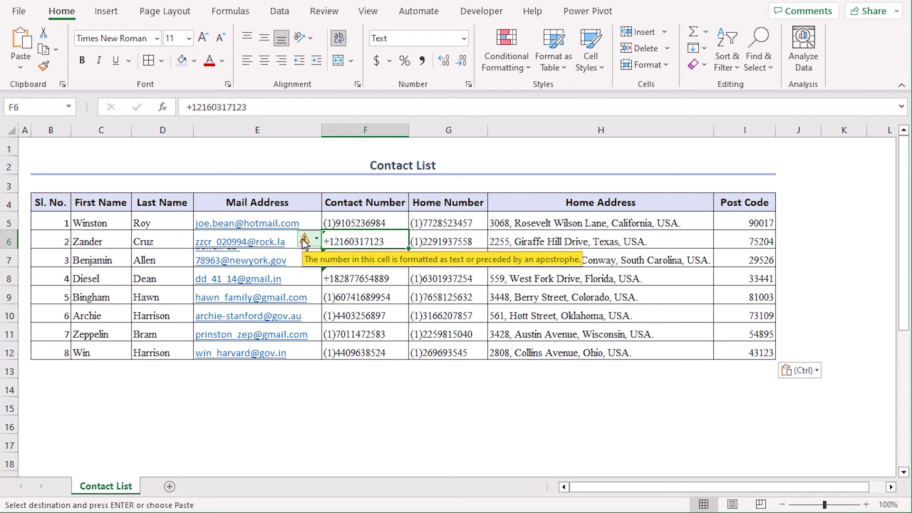
pyautogui.click(189, 109)
pyautogui.press('Delete')
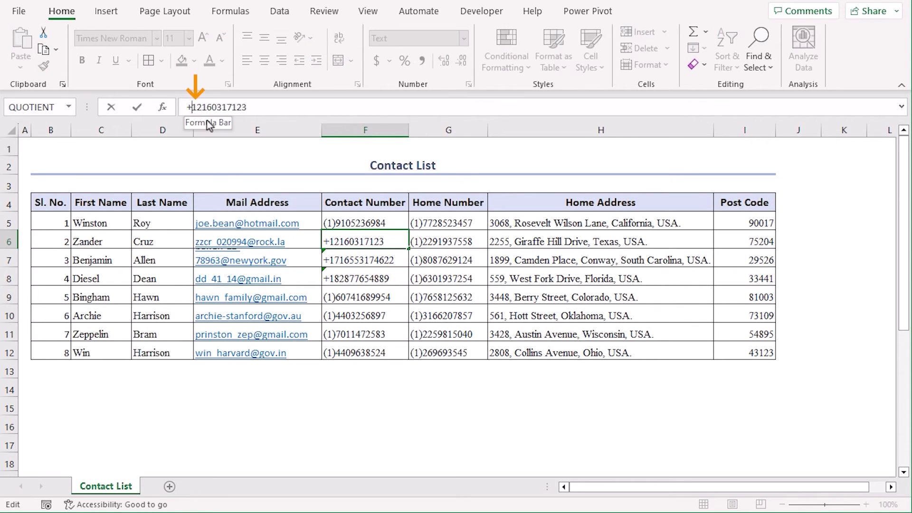
pyautogui.write('(1')
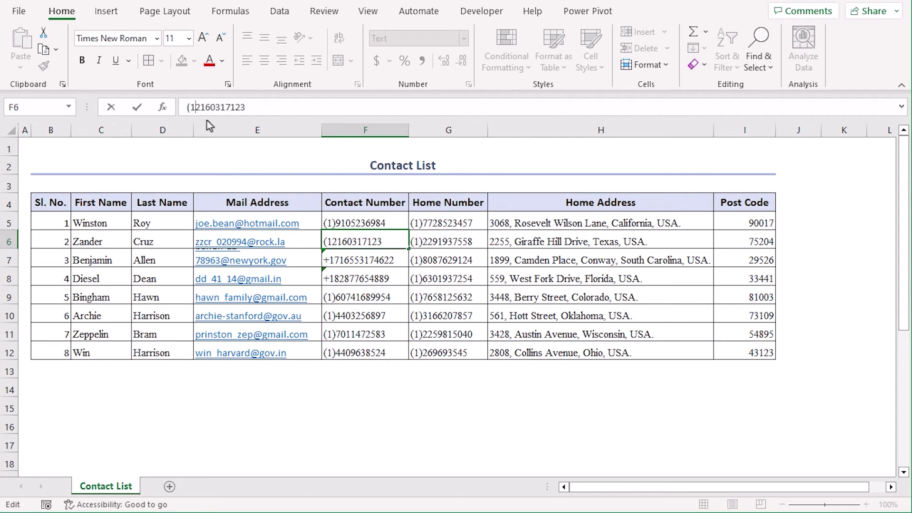
pyautogui.write(')')
pyautogui.press('Return')
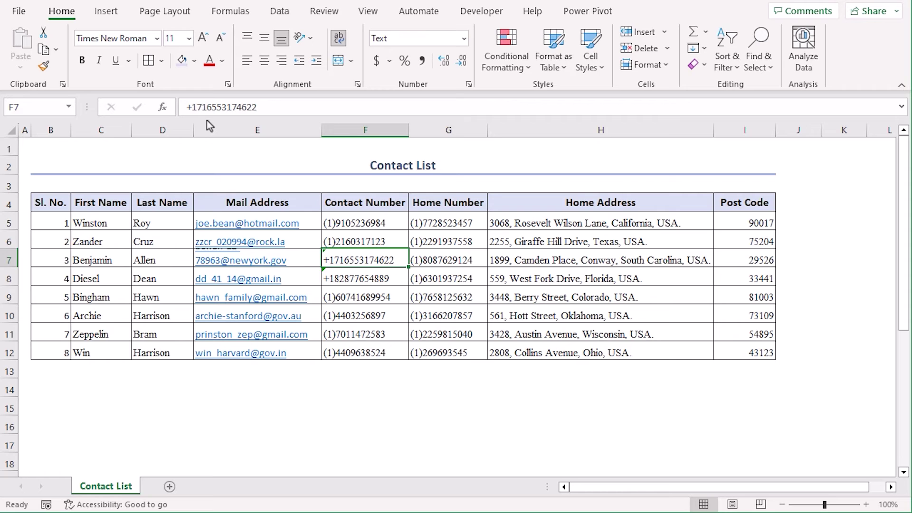
pyautogui.moveTo(186, 107); pyautogui.dragTo(196, 106)
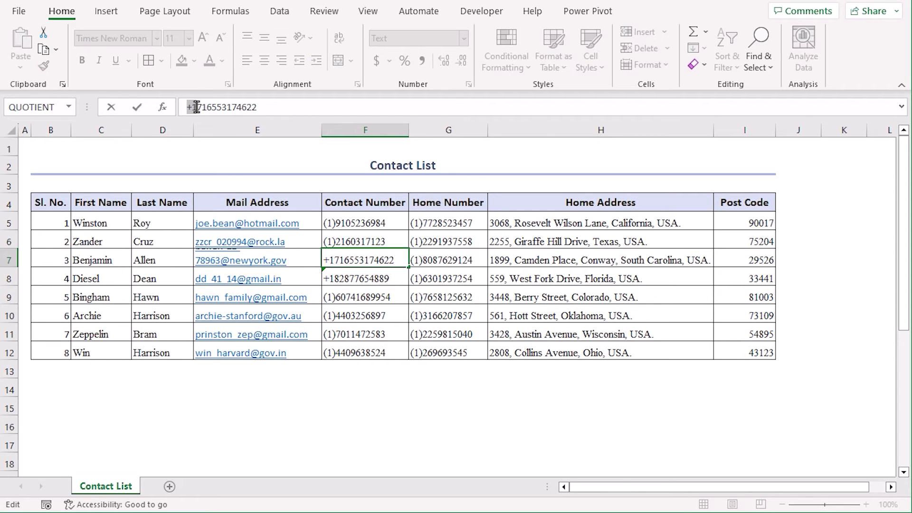
pyautogui.write('(1)')
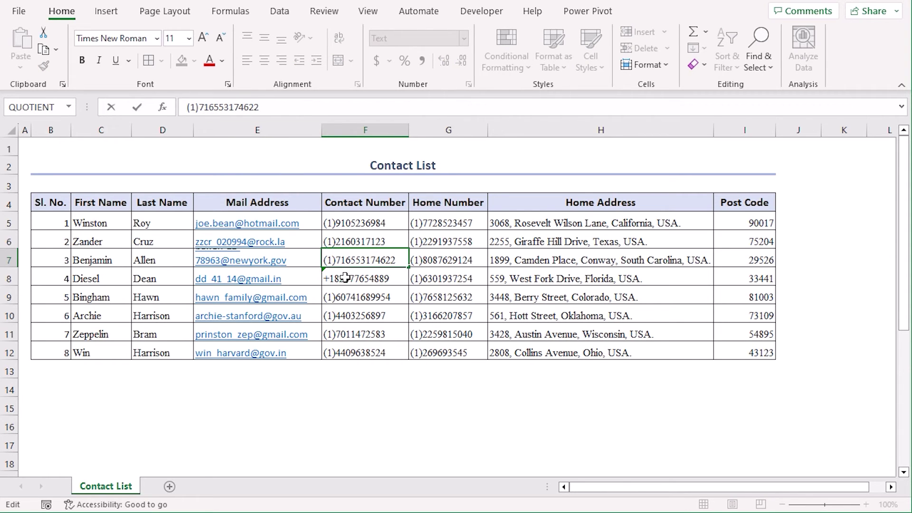
pyautogui.click(345, 278)
pyautogui.moveTo(186, 108); pyautogui.dragTo(195, 107)
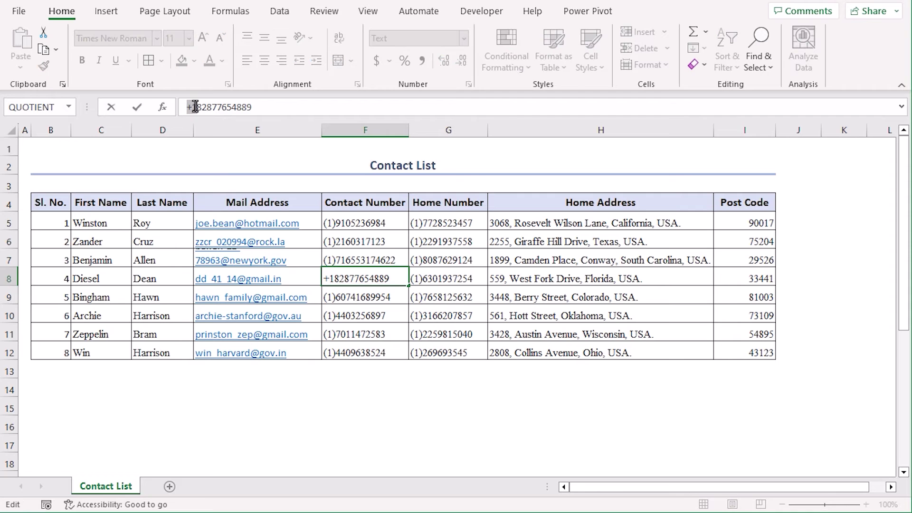
pyautogui.write('(1)')
pyautogui.press('Return')
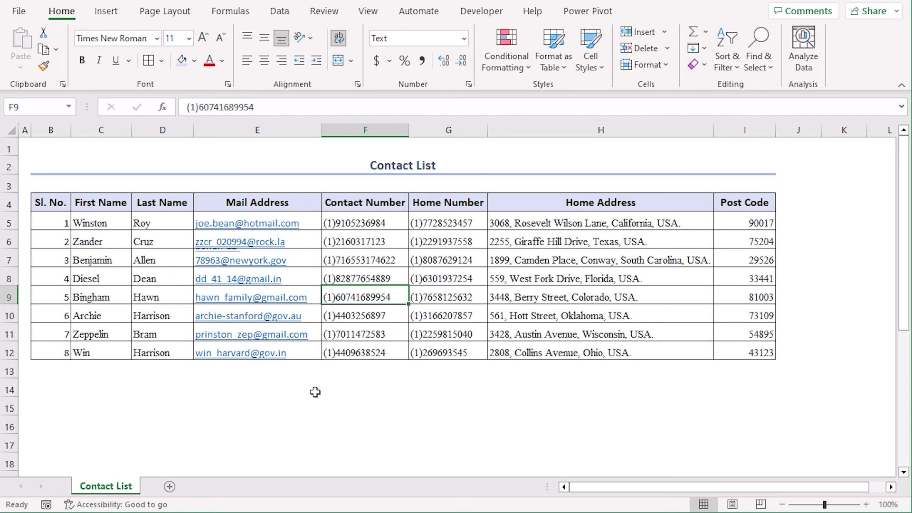
# AutoFit the Mail Address column E to fit its longest email address.
pyautogui.doubleClick(322, 129)
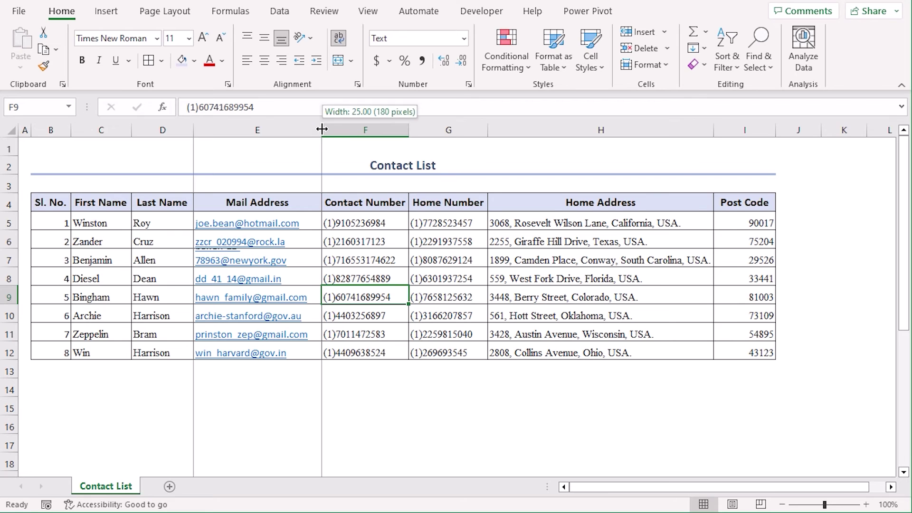
pyautogui.doubleClick(322, 130)
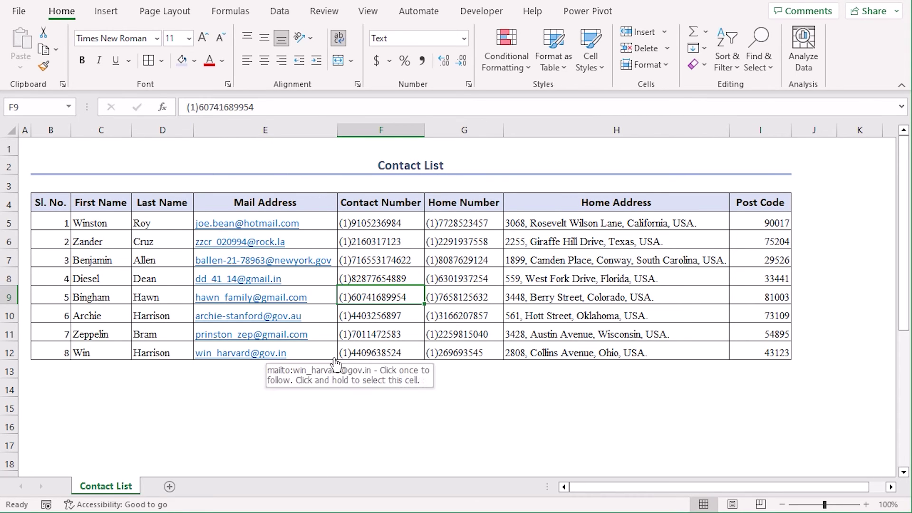
pyautogui.click(398, 401)
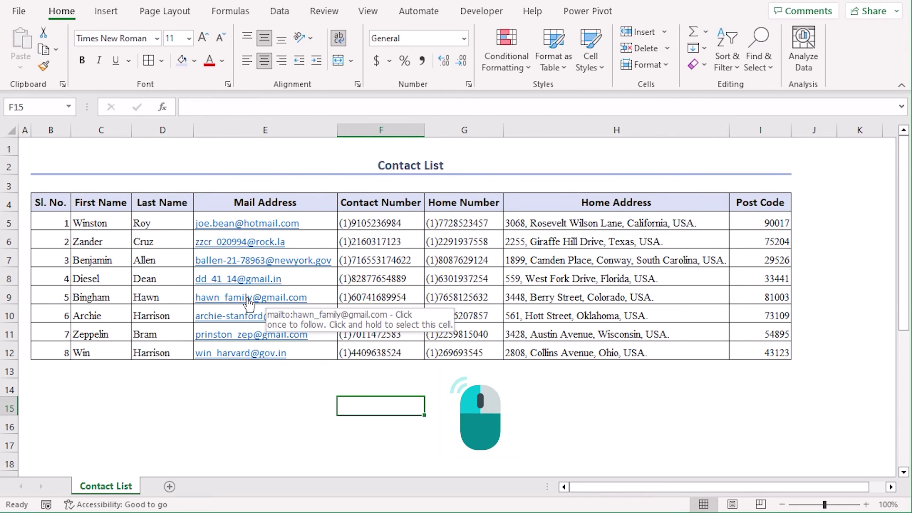
pyautogui.click(249, 300)
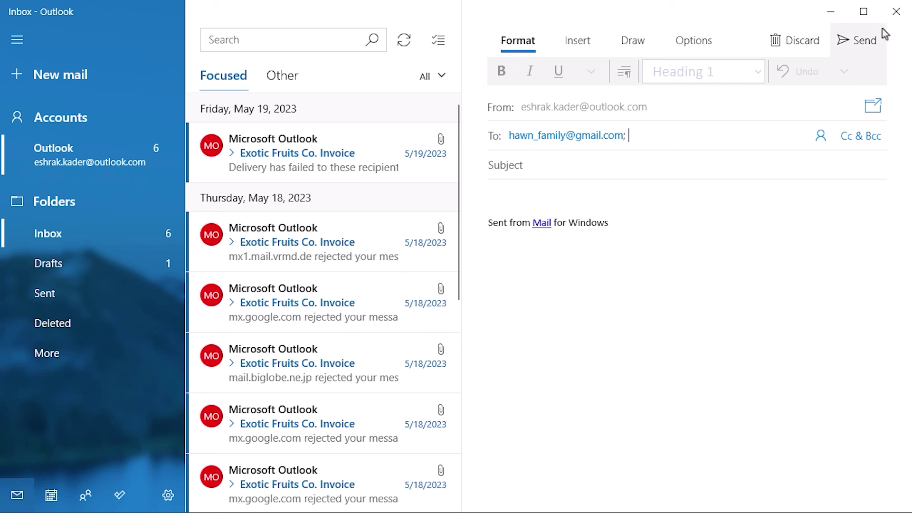
pyautogui.click(858, 40)
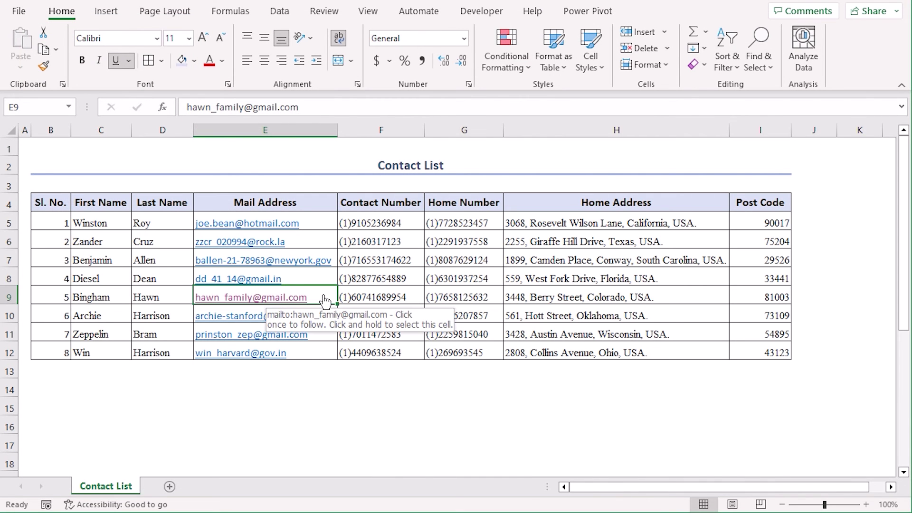